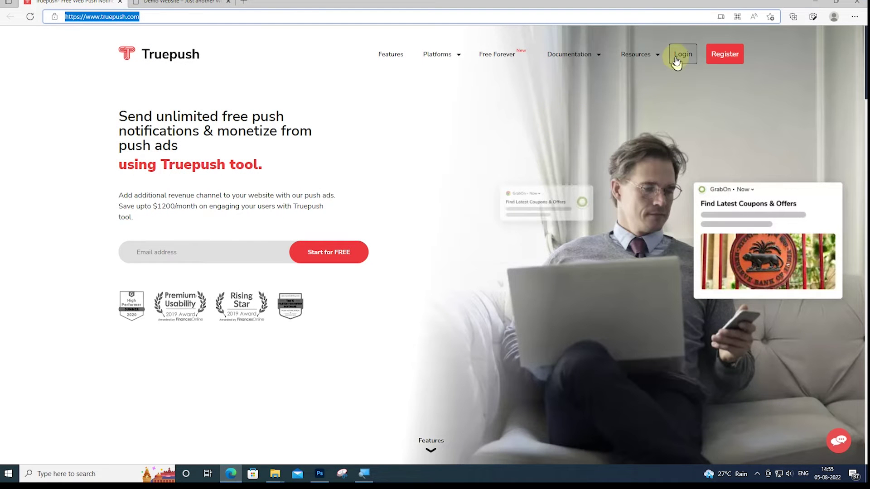
Fill the Truepush registration with name Demo, email, mobile number and password, accepting the privacy policy.
left_click(720, 61)
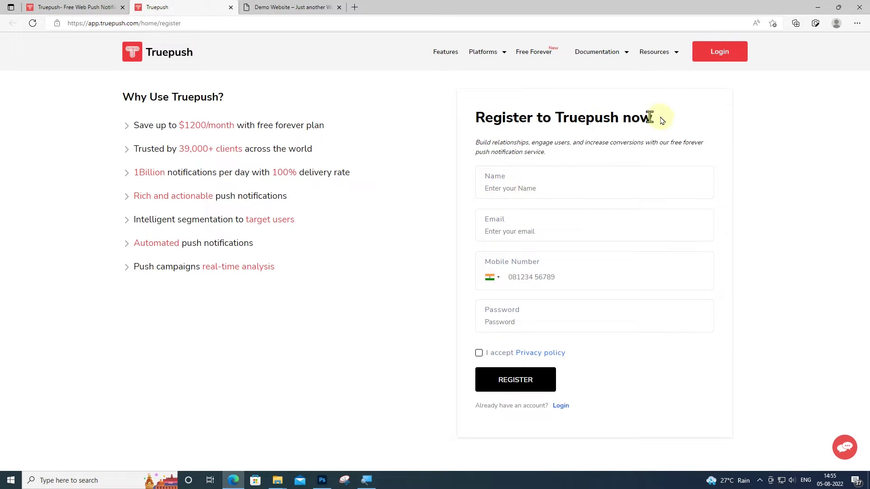
left_click(506, 188)
type("Demo")
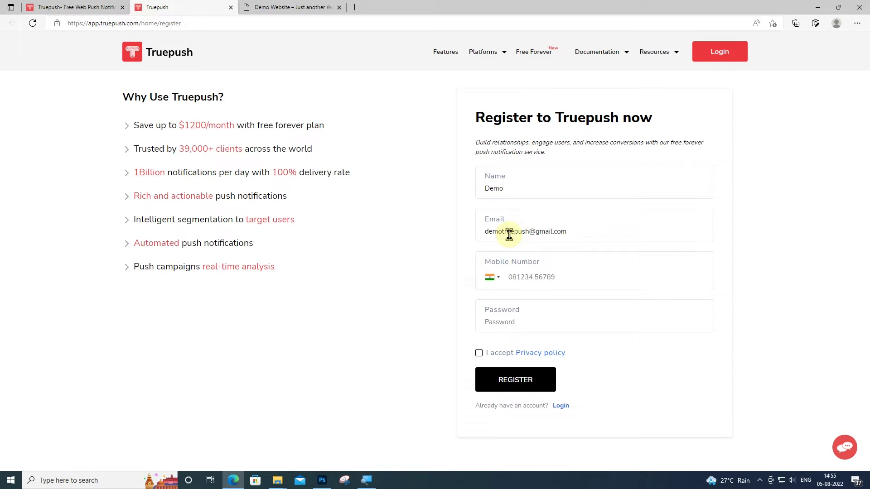
left_click(526, 279)
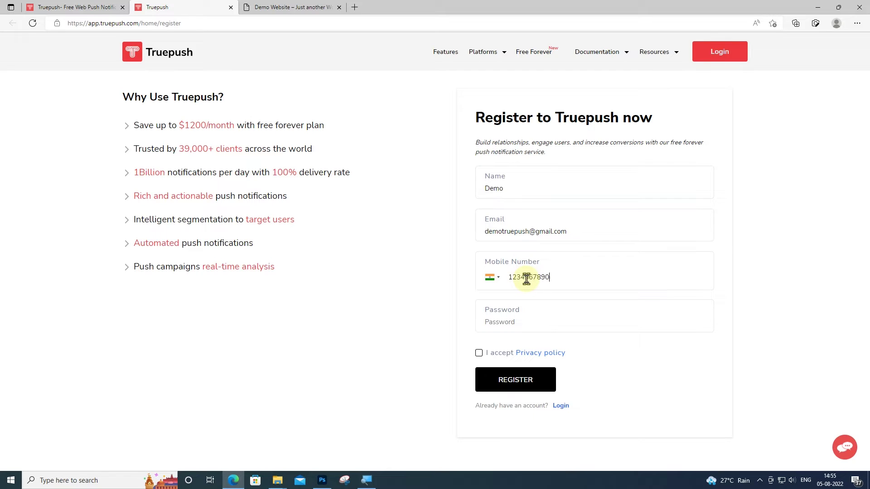
left_click(511, 323)
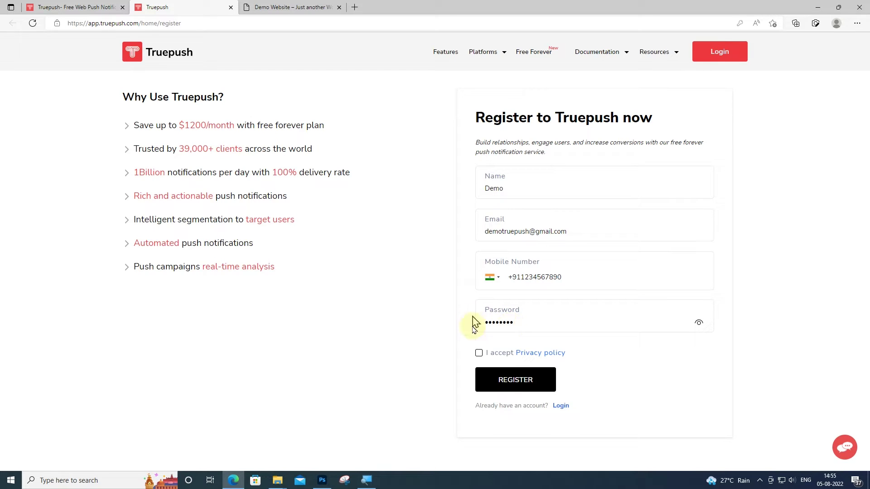
left_click(480, 352)
Submit the registration and decline the browser's offer to save the password.
left_click(514, 381)
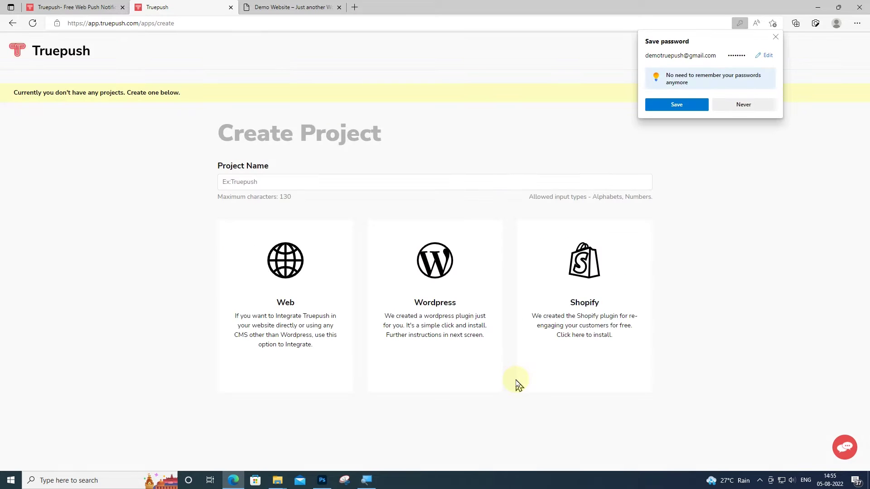
left_click(745, 106)
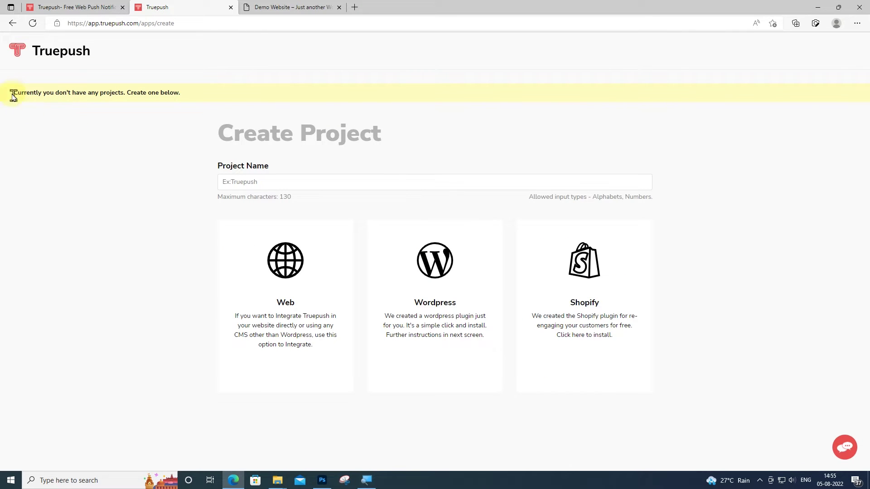
left_click_drag(13, 97, 205, 97)
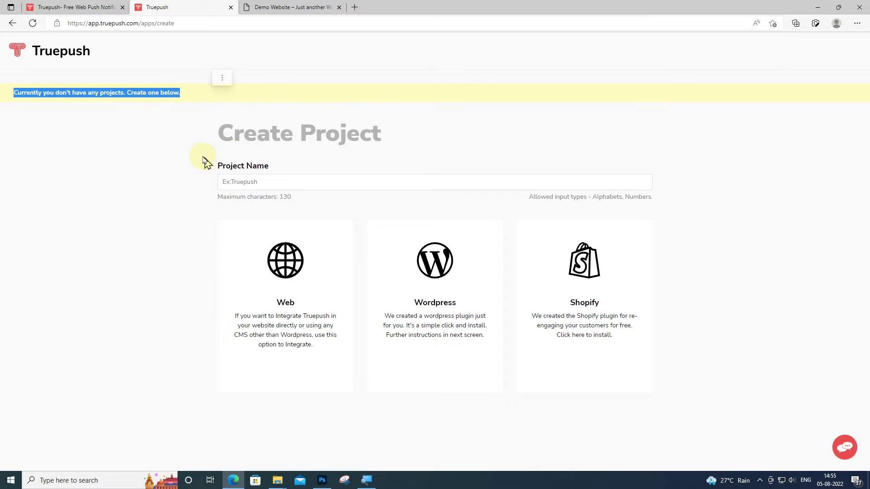
Name the new project 'Demo Project' and set it up for WordPress.
left_click_drag(213, 167, 275, 169)
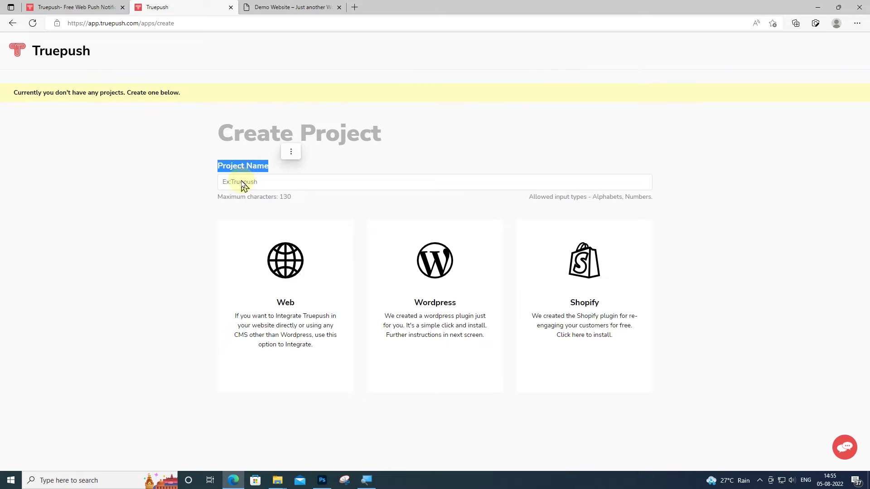
left_click(243, 182)
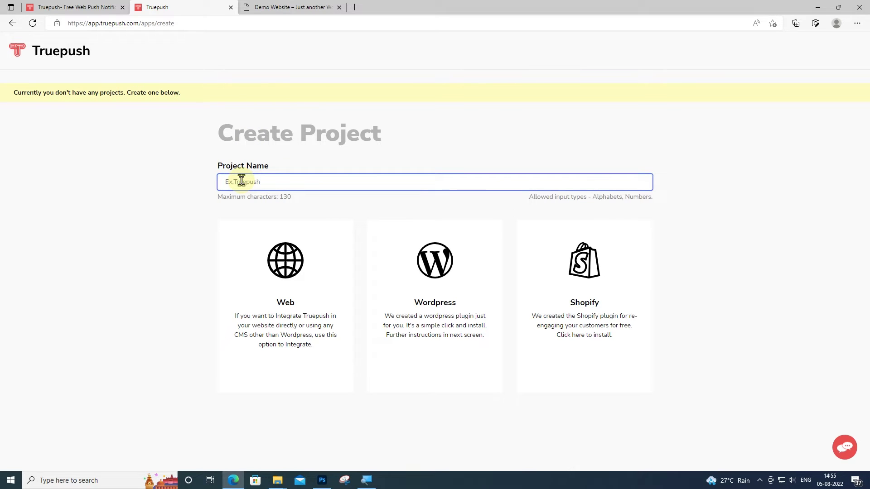
type("Demo Project")
mouse_move(434, 305)
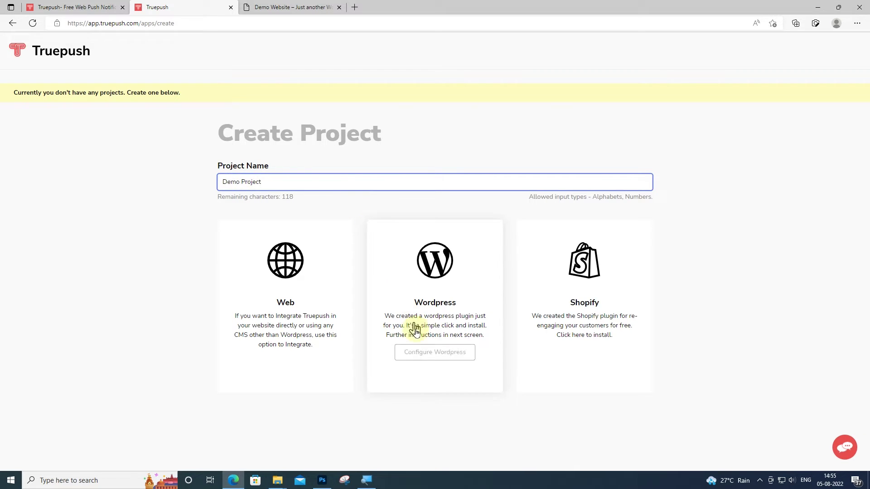
left_click(433, 358)
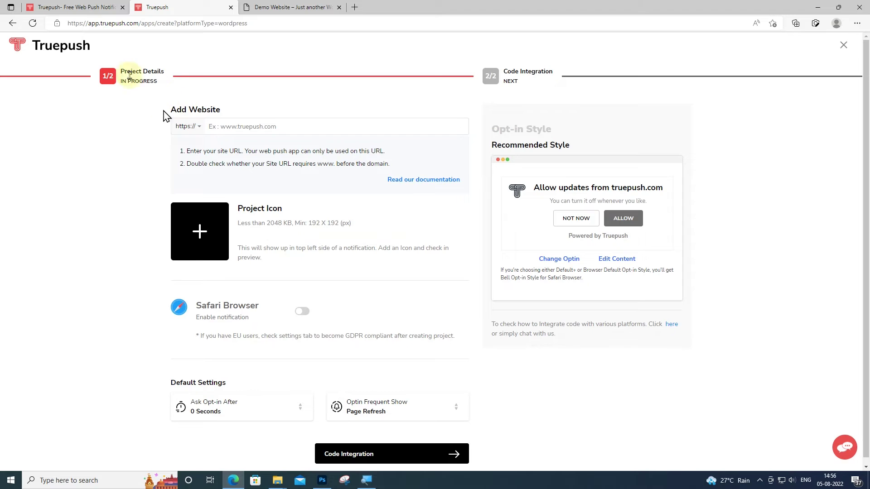
left_click(218, 127)
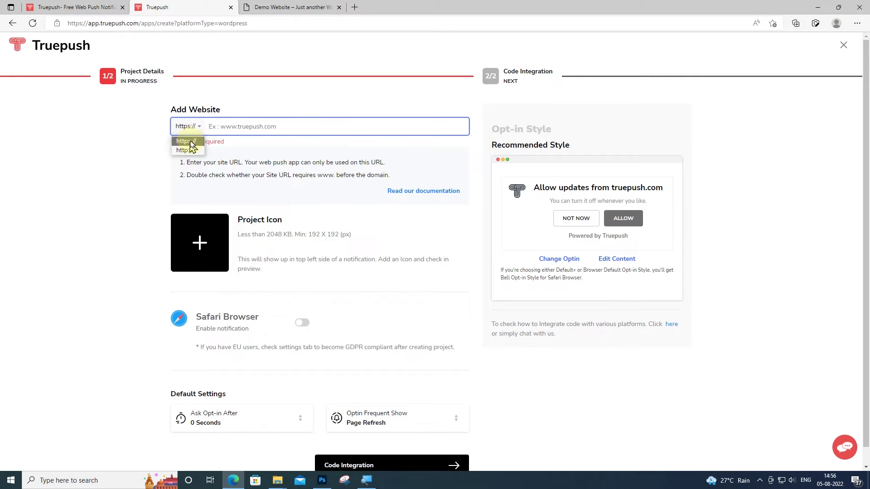
left_click(191, 140)
left_click(221, 124)
type("dr")
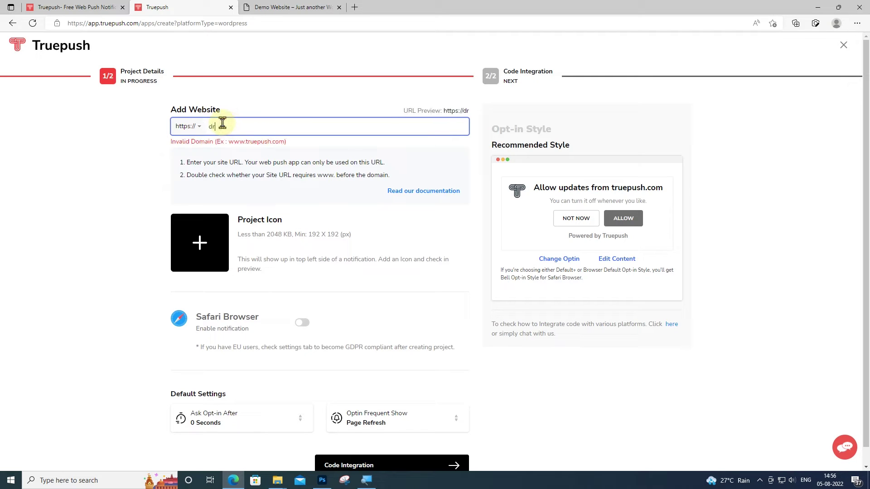
type("eamroofho")
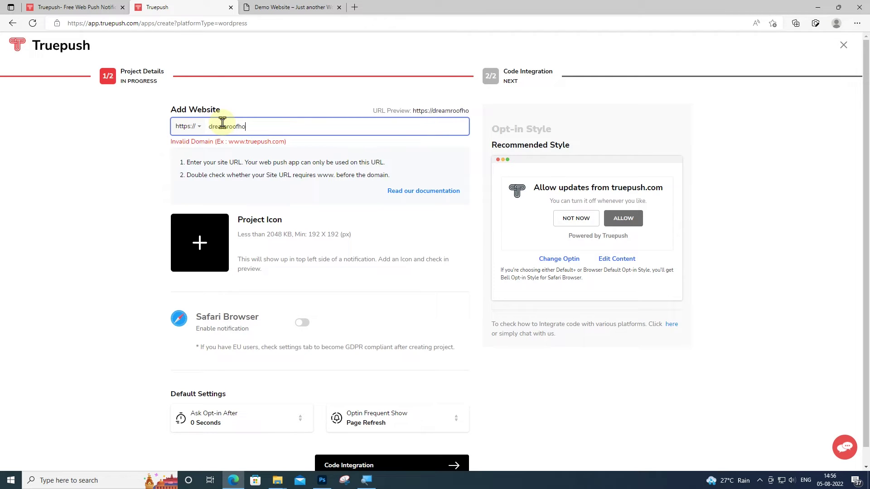
type("me.com")
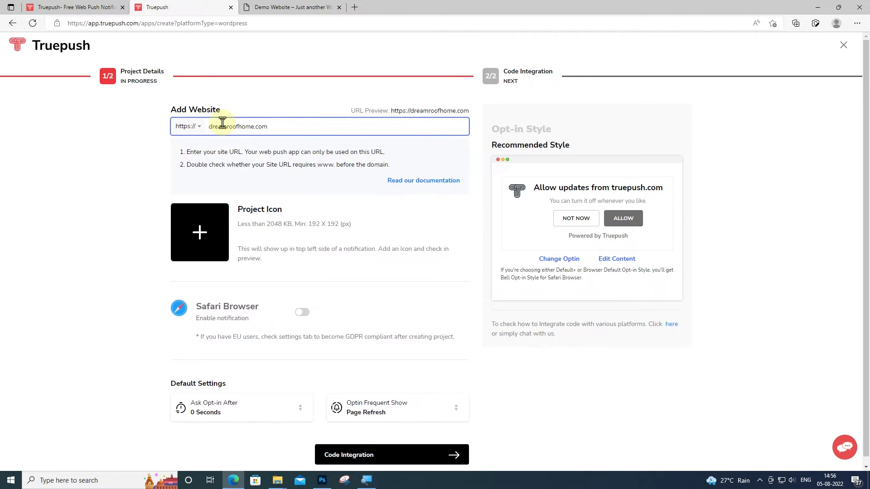
type("/demo")
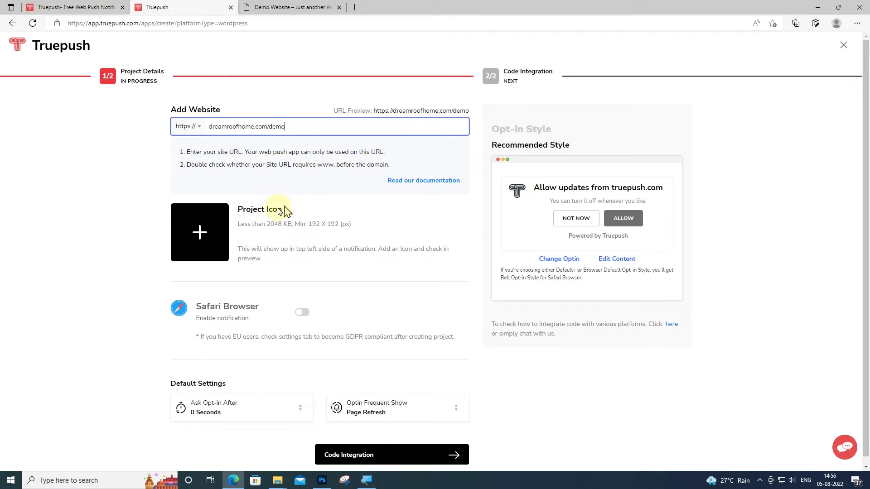
Upload Truepush-Logo.jpg as the project icon.
left_click(190, 233)
left_click(170, 103)
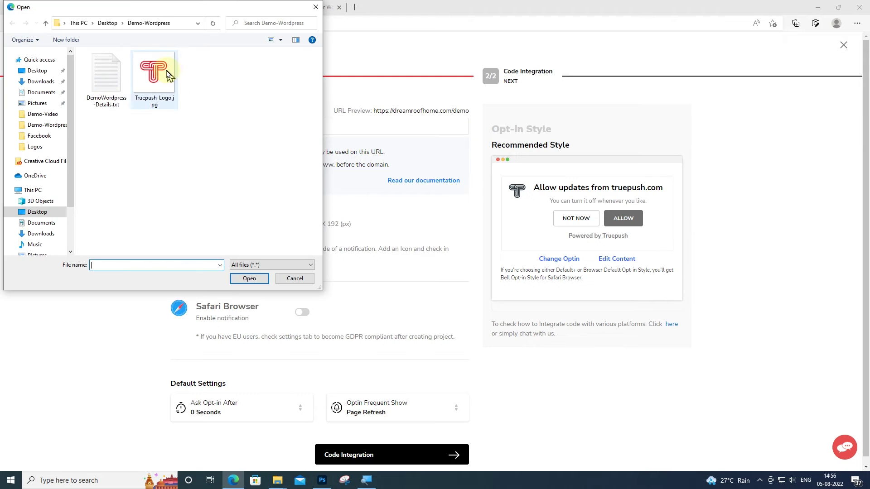
left_click(249, 278)
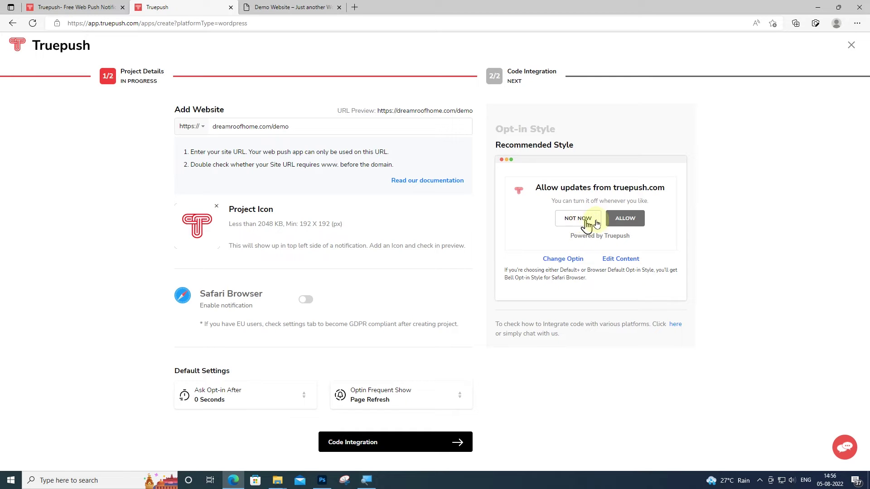
left_click(562, 259)
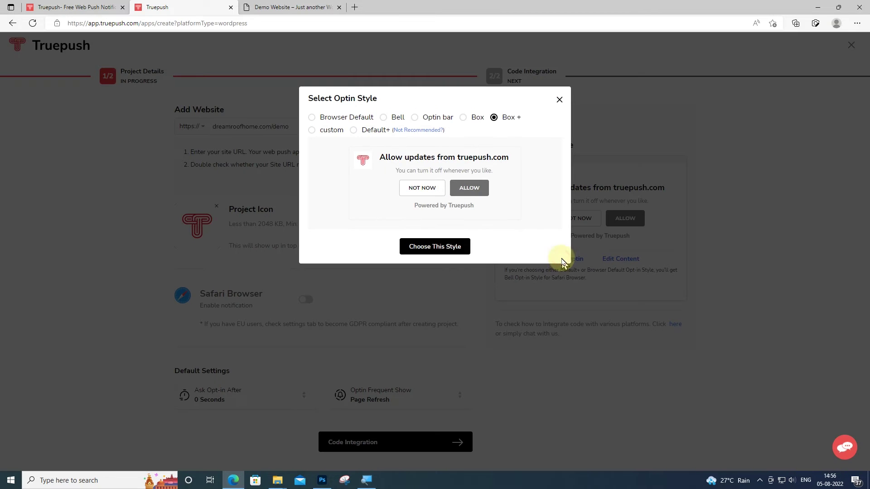
Preview each opt-in style, then choose Box as the project's opt-in prompt.
left_click(313, 118)
left_click(385, 118)
left_click(415, 118)
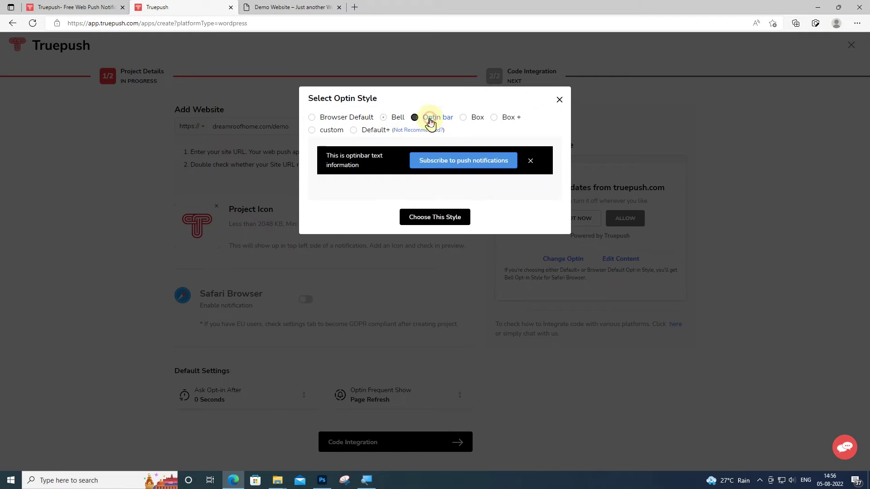
left_click(472, 122)
left_click(513, 122)
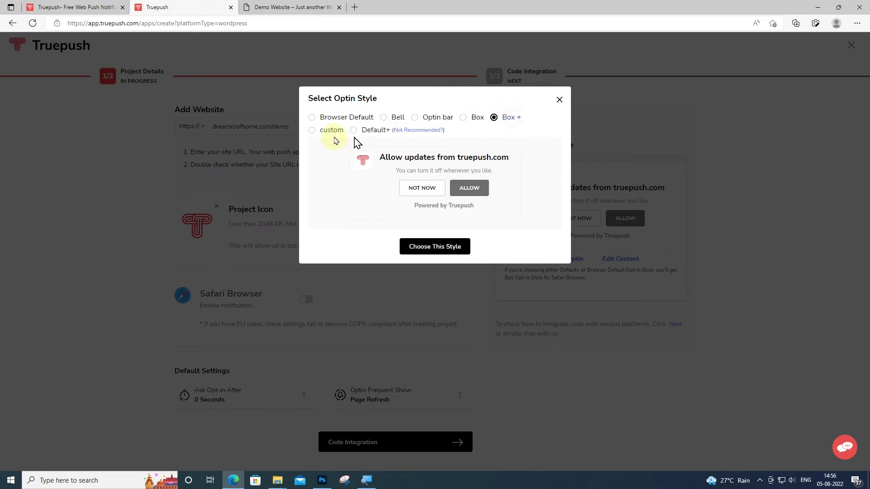
left_click(312, 130)
left_click(354, 130)
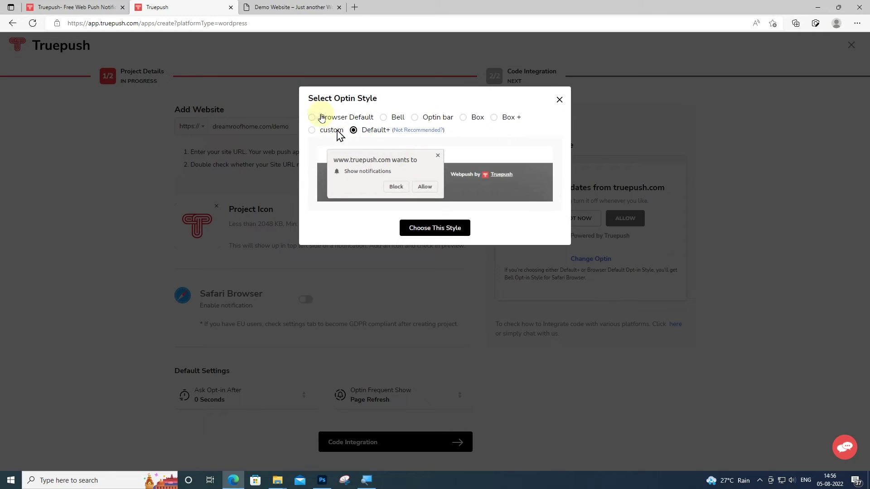
left_click(464, 118)
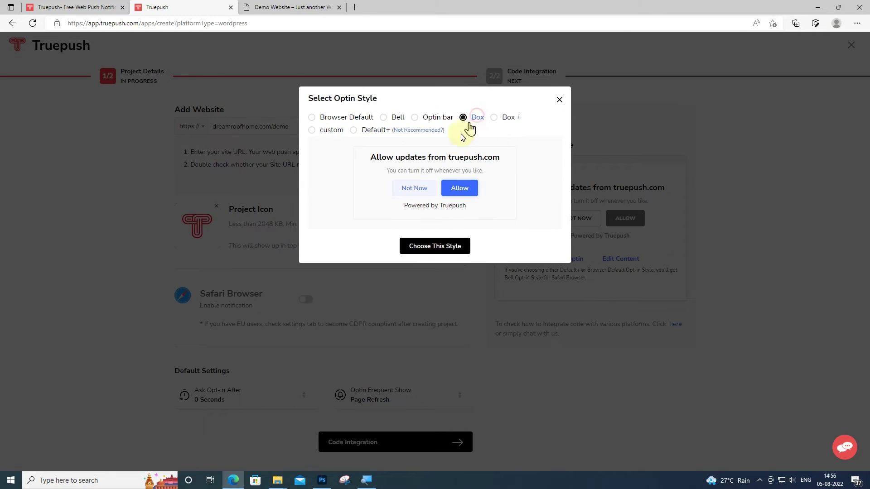
left_click(444, 245)
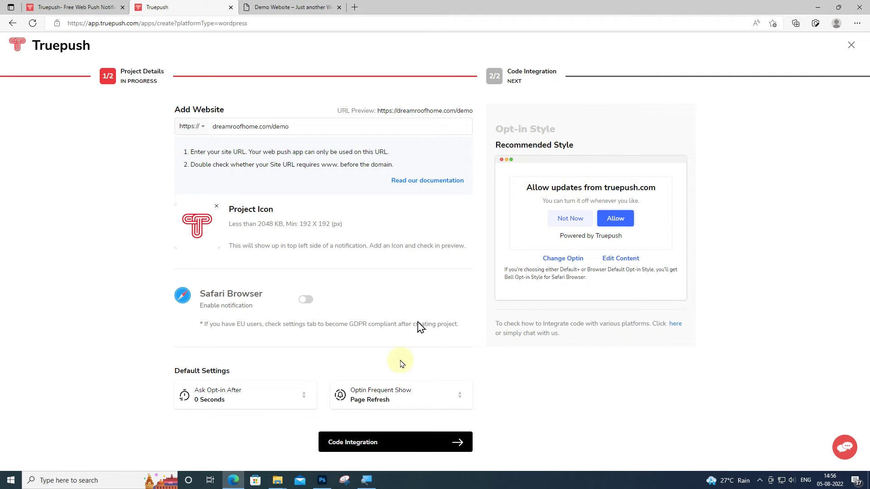
left_click(365, 443)
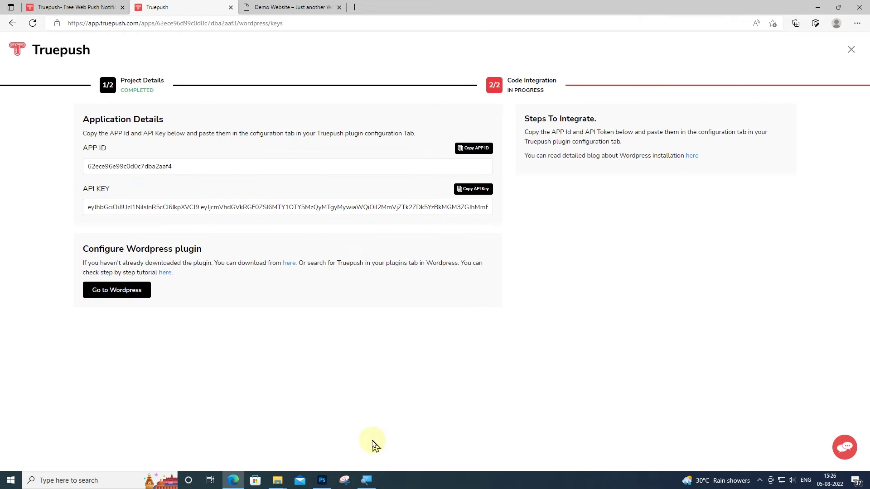
Highlight the completed project details, APP ID, API KEY and WordPress plugin instructions.
left_click_drag(120, 91, 156, 93)
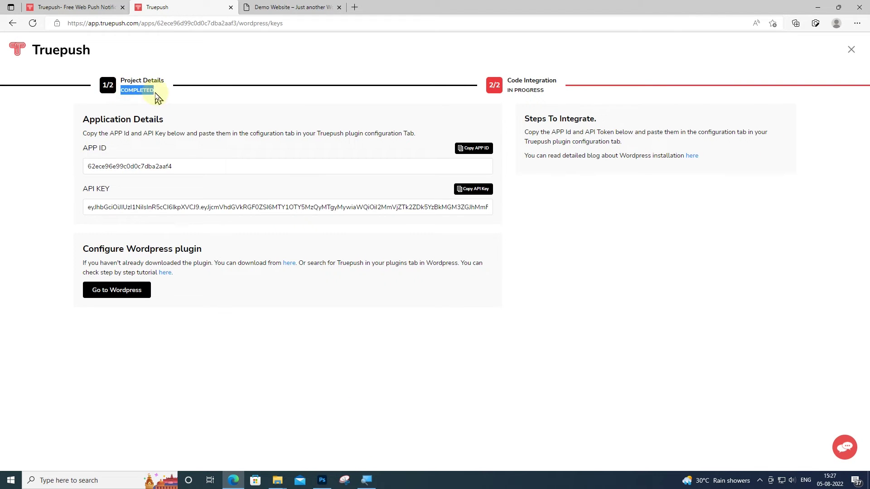
left_click_drag(83, 148, 108, 148)
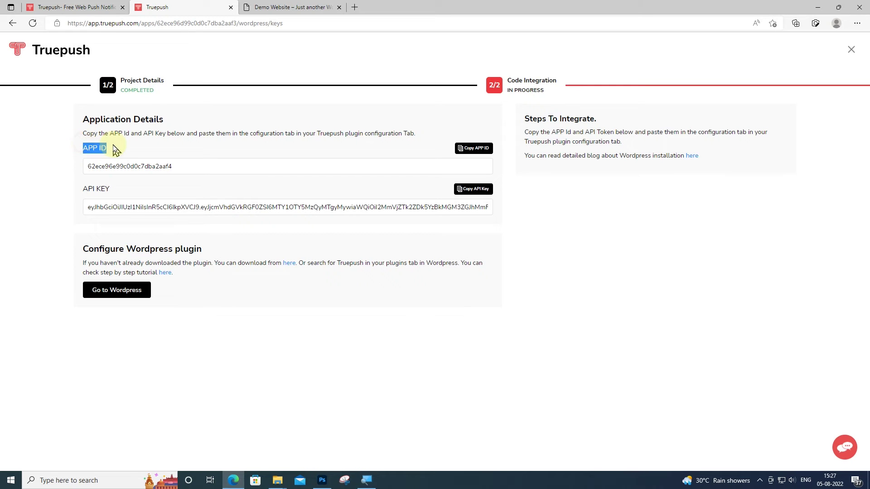
left_click_drag(84, 189, 132, 191)
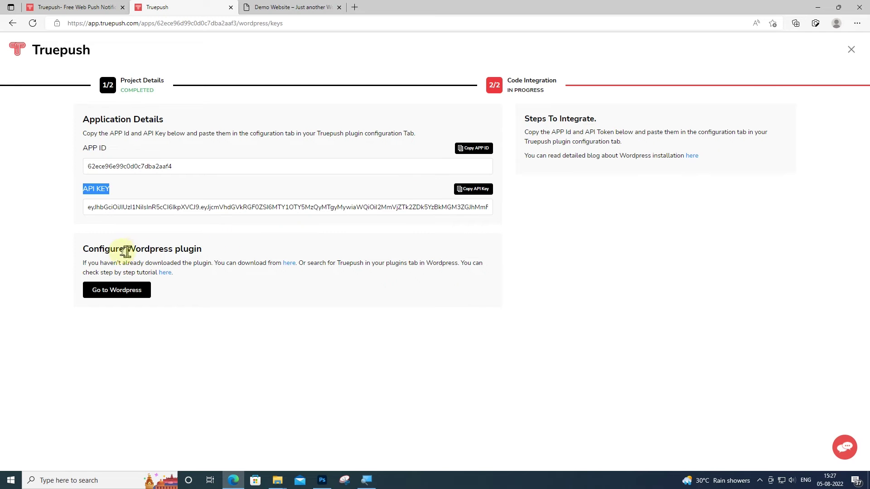
left_click_drag(88, 248, 208, 253)
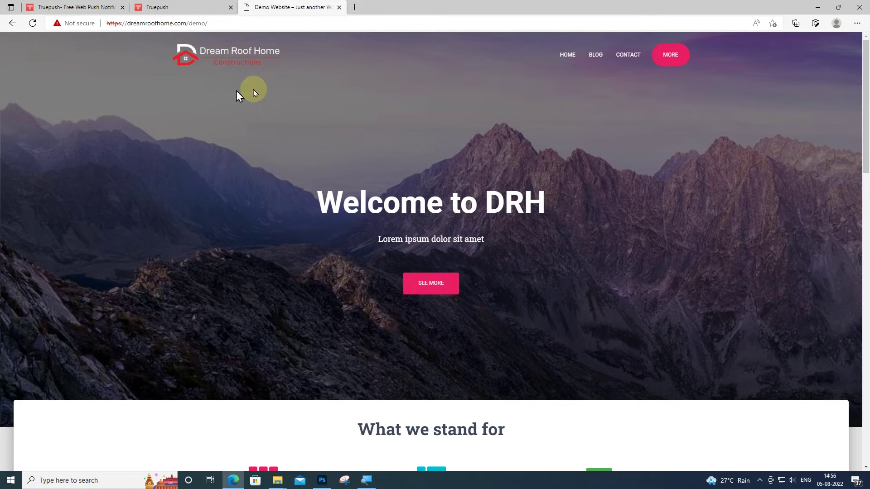
Log in as admin to the demo site's WordPress dashboard via its wp-admin URL.
left_click(219, 22)
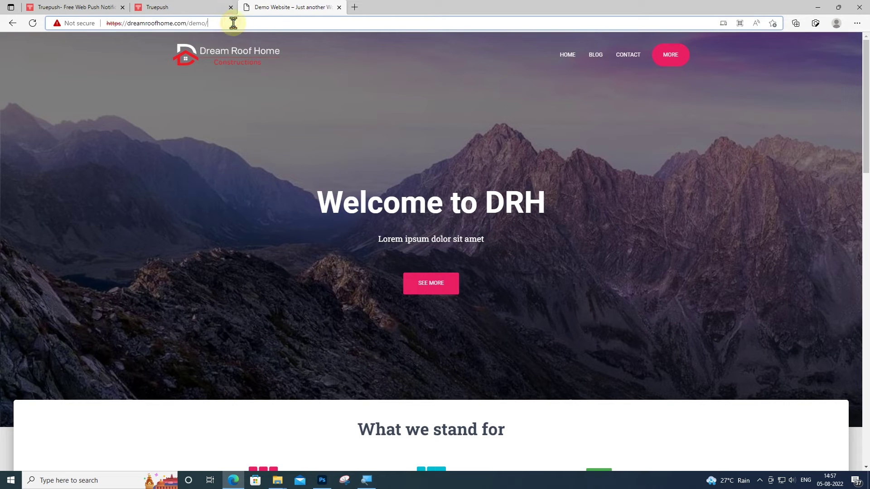
type("wp-admin")
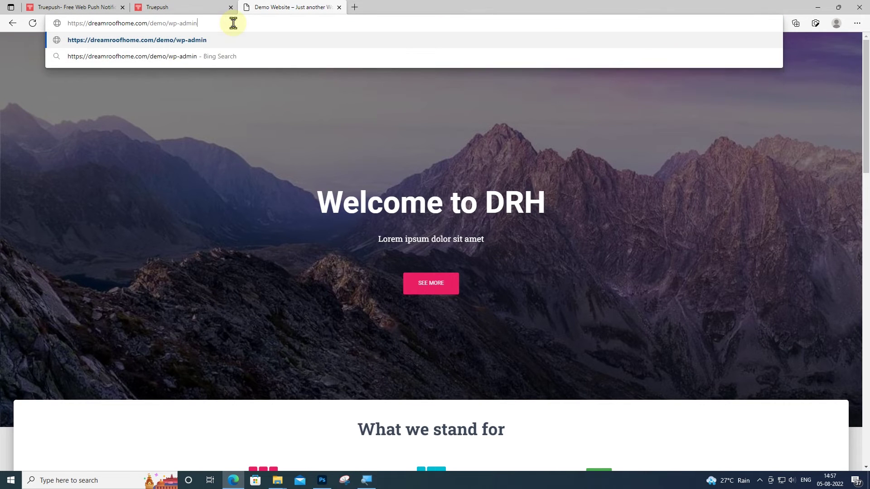
key("Return")
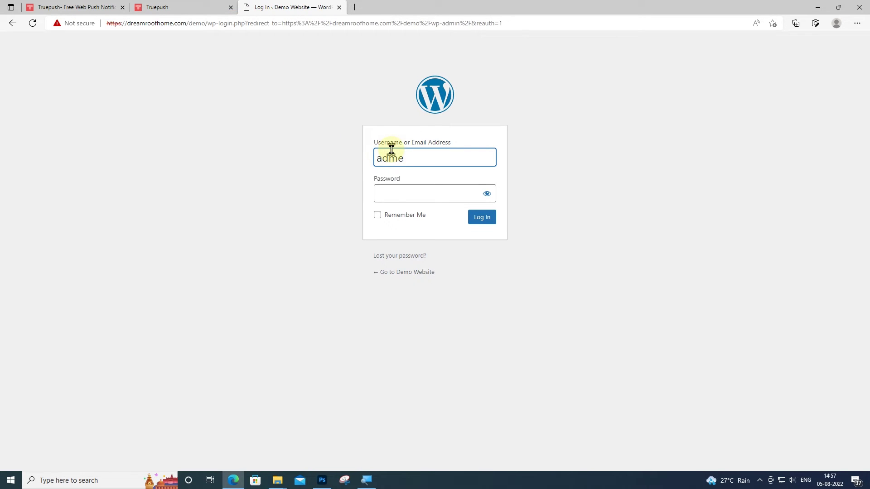
type("n")
key("Tab")
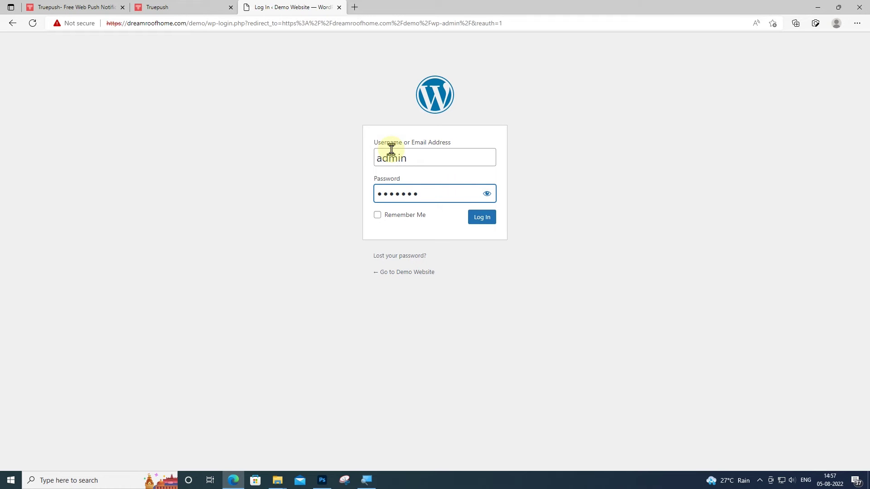
left_click(483, 218)
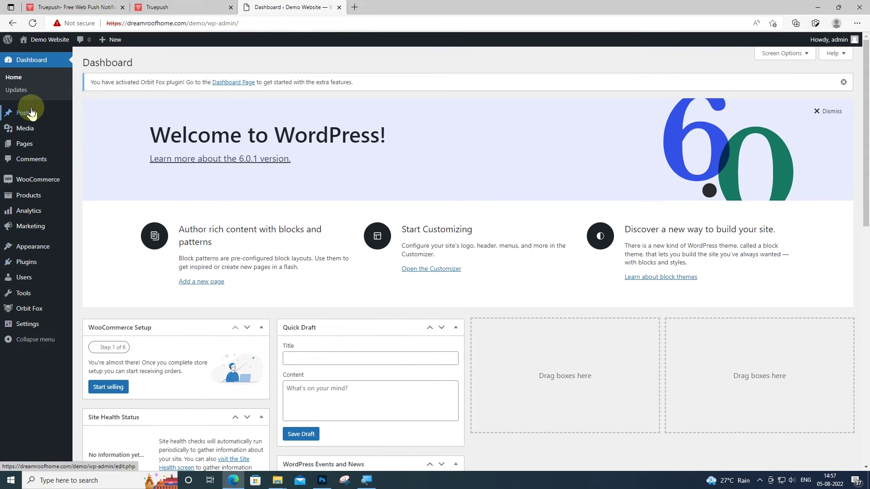
mouse_move(26, 262)
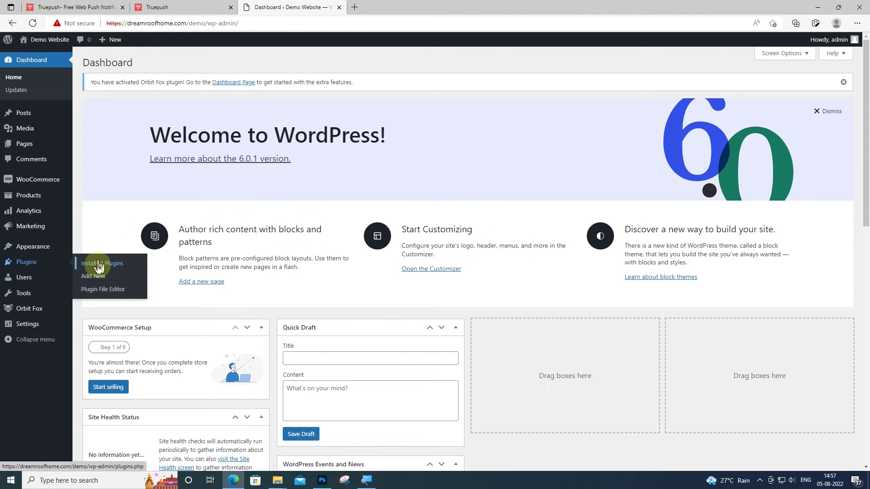
Search Add New plugins for 'truepush', then install and activate Truepush Push Notifications.
left_click(97, 276)
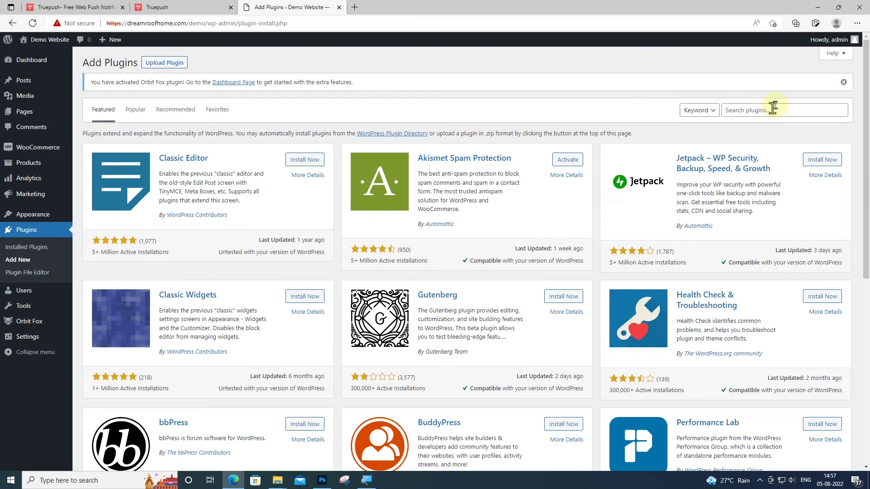
left_click(770, 111)
type("truepush")
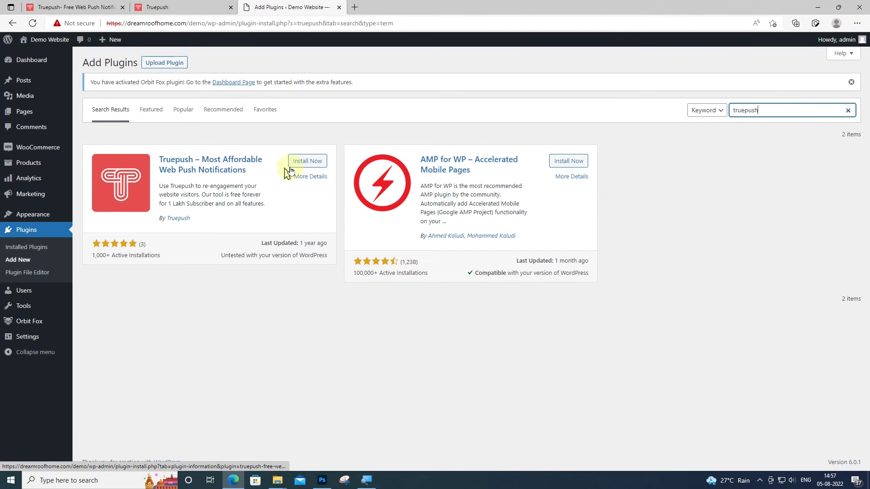
left_click(309, 163)
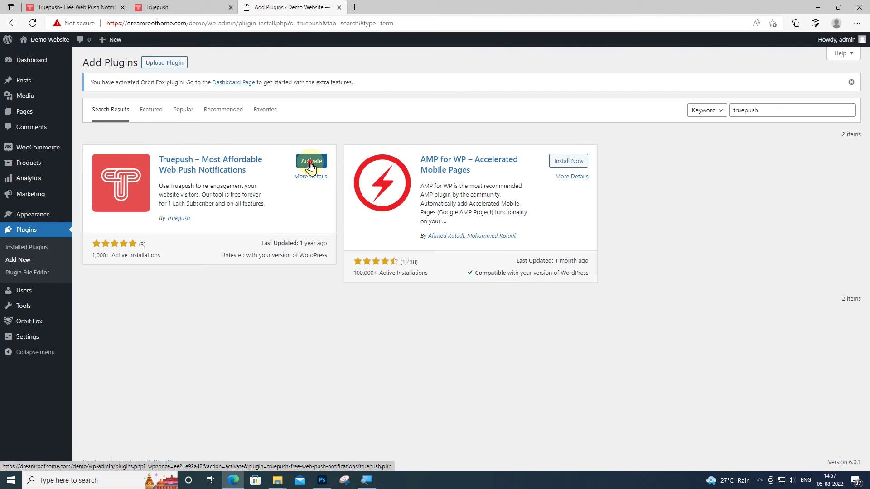
left_click(310, 166)
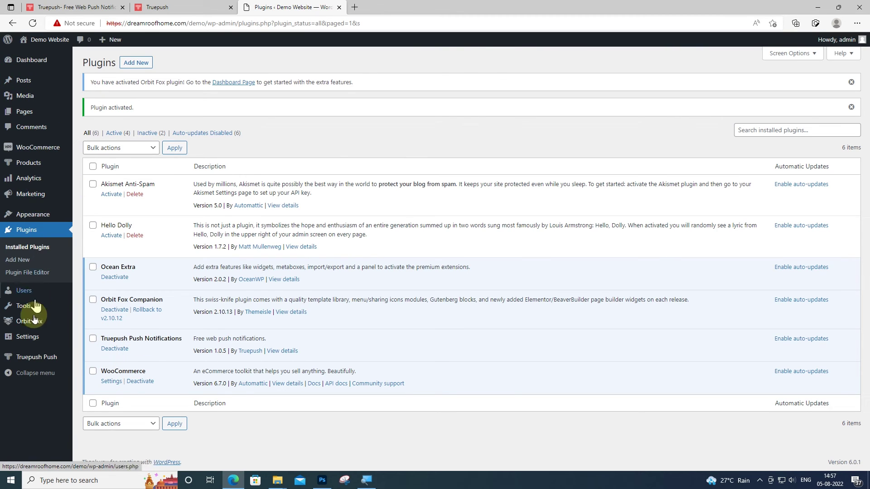
Open the Truepush Push plugin's configuration showing its App ID and API Token fields.
left_click(43, 359)
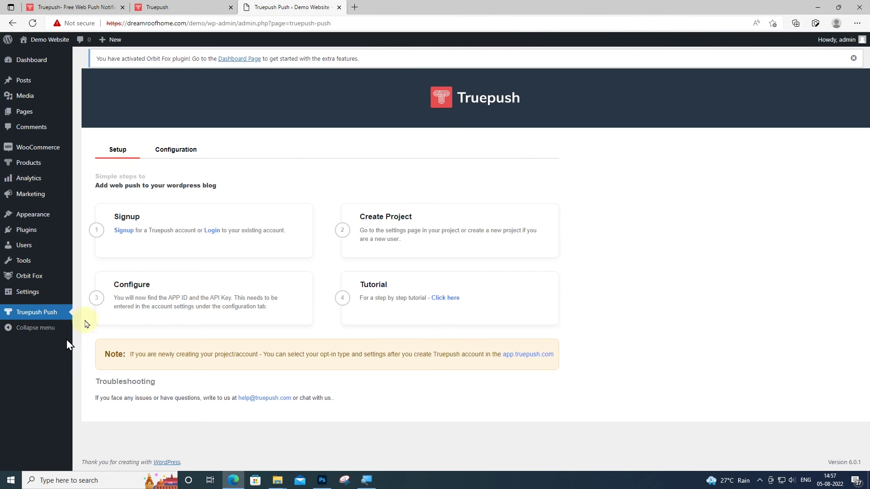
left_click(177, 154)
triple_click(109, 200)
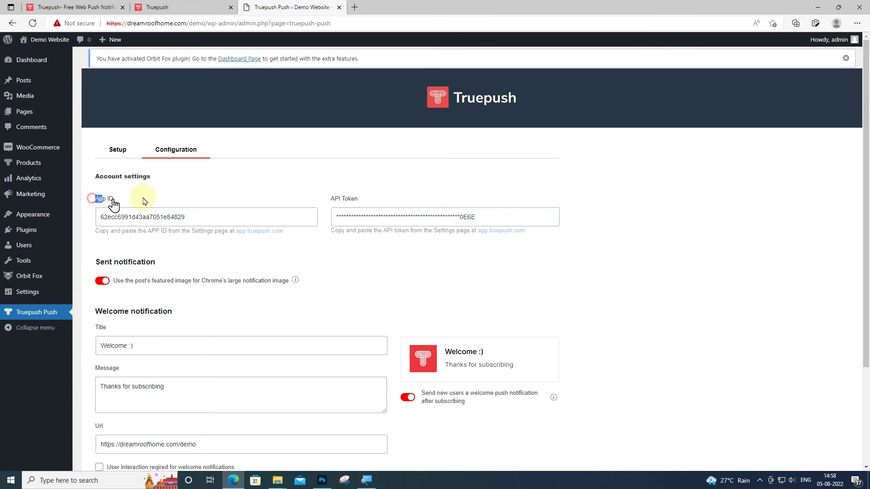
triple_click(337, 199)
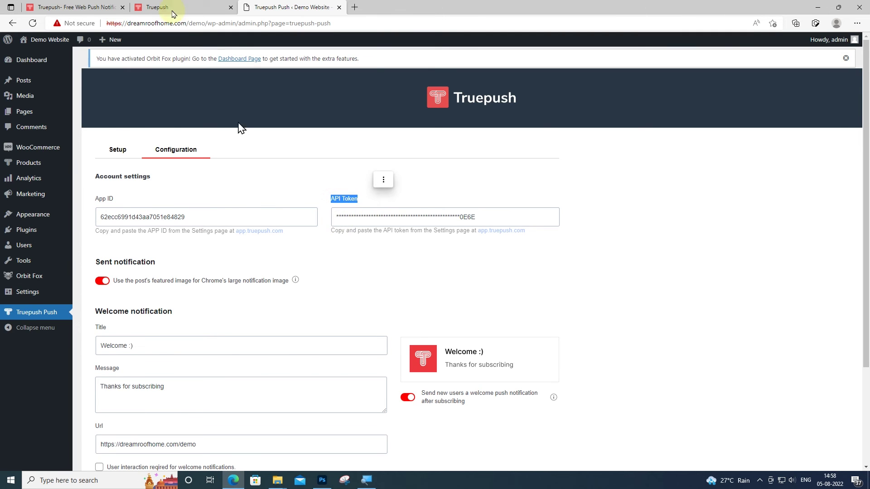
Copy the project's App ID from Truepush into the plugin's App ID field.
left_click(157, 7)
triple_click(89, 148)
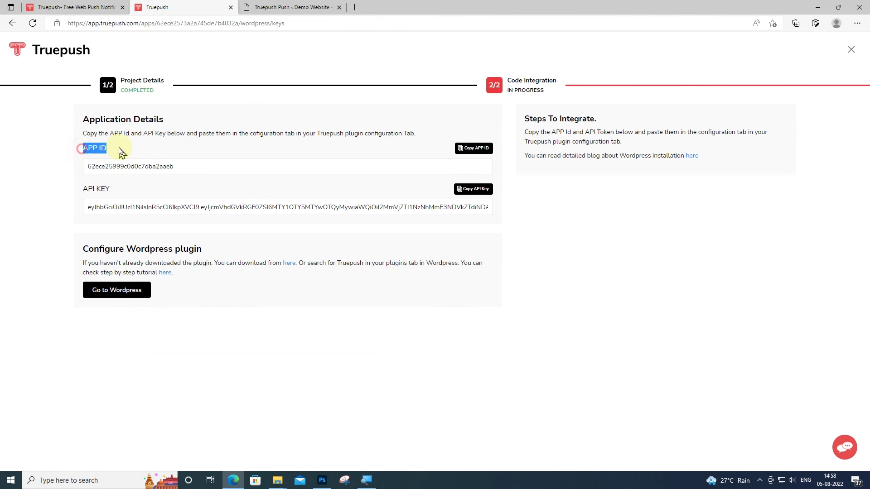
triple_click(85, 189)
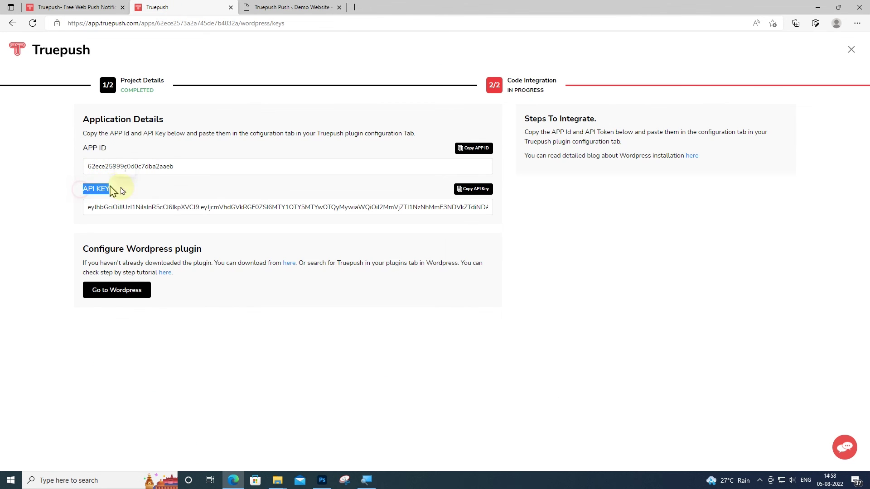
left_click(467, 151)
left_click(313, 7)
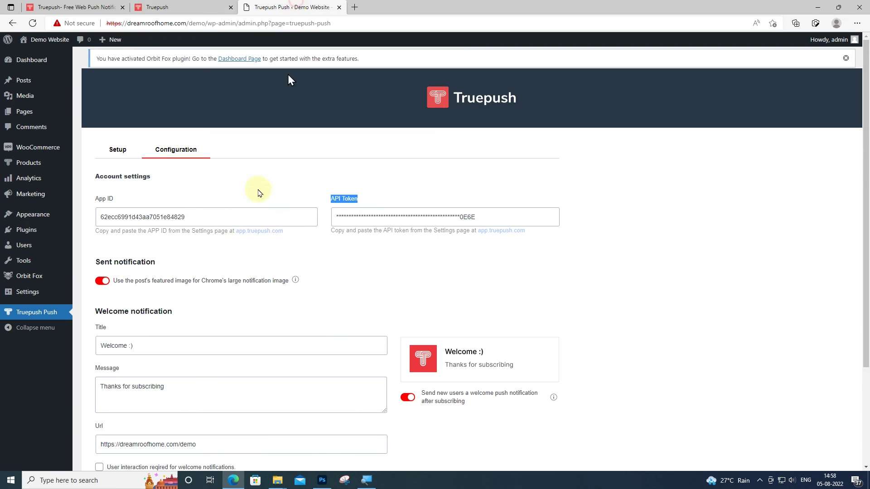
triple_click(229, 221)
key("ctrl+v")
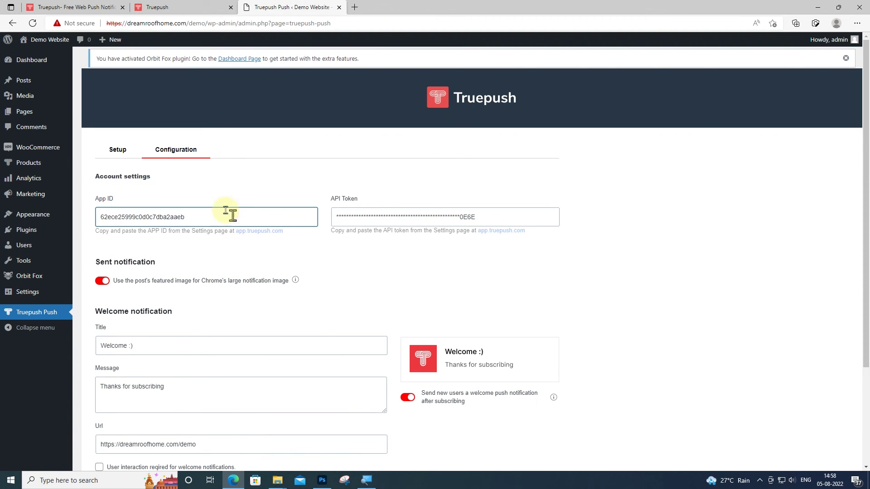
Paste the project's API key into the API Token field and save the settings.
left_click(156, 7)
left_click(473, 189)
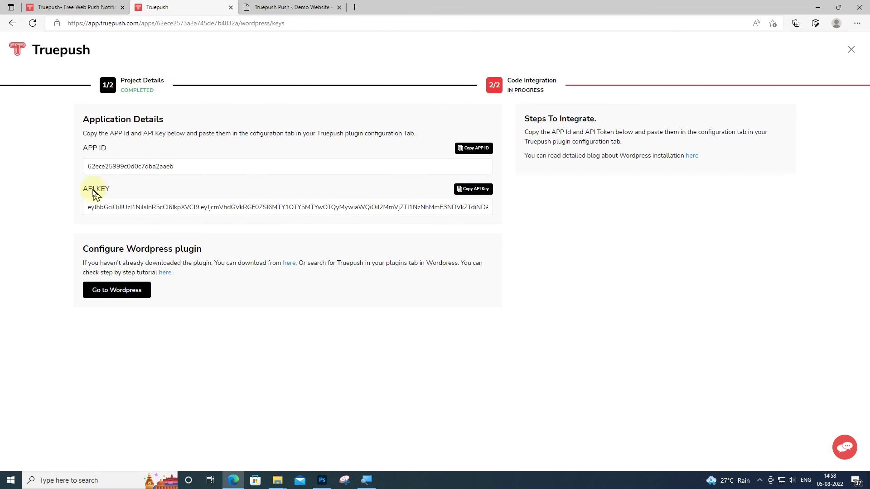
left_click(291, 6)
left_click(390, 216)
key("ctrl+a")
key("ctrl+v")
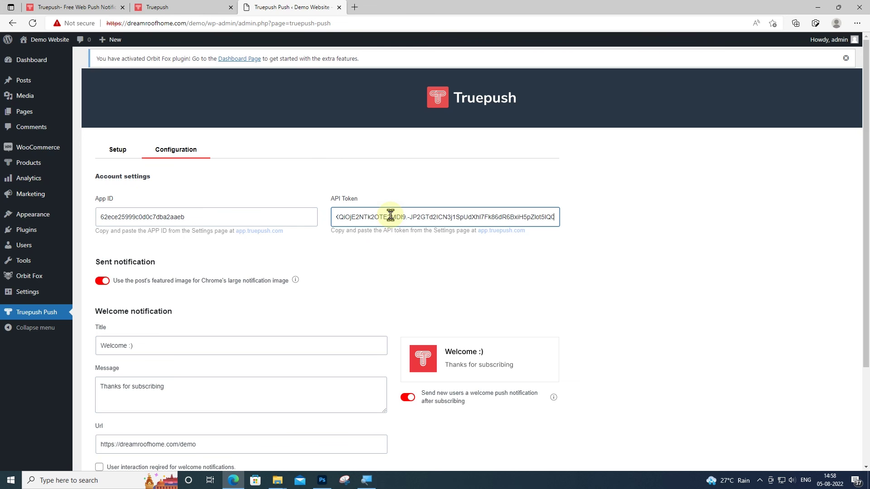
scroll(341, 312, "down", 2)
scroll(340, 312, "down", 1)
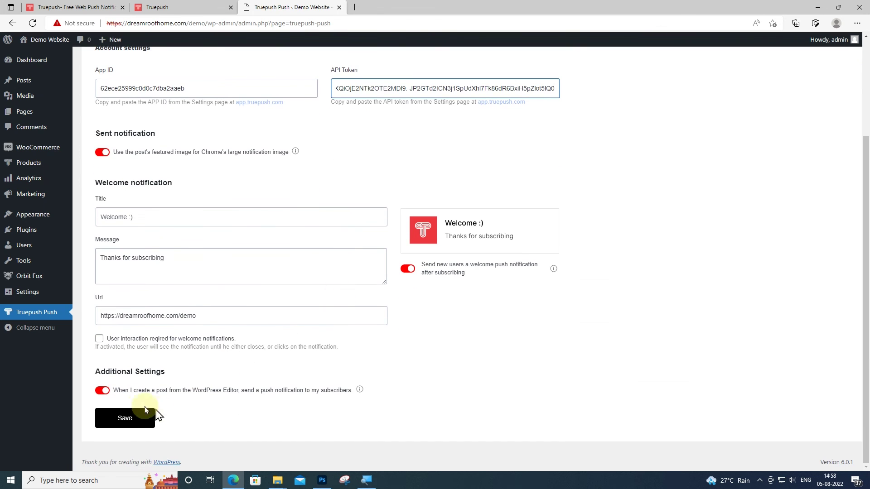
left_click(132, 420)
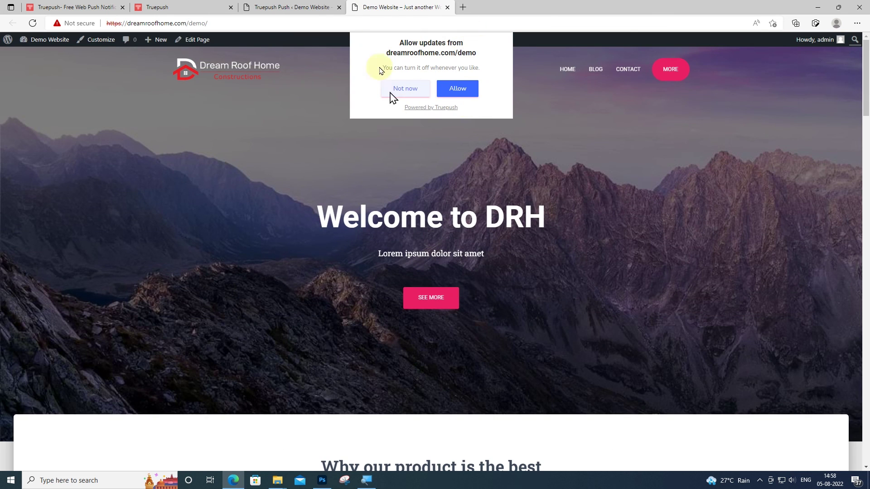
Allow Truepush updates and browser notifications on the Dream Roof Home demo site.
left_click(451, 88)
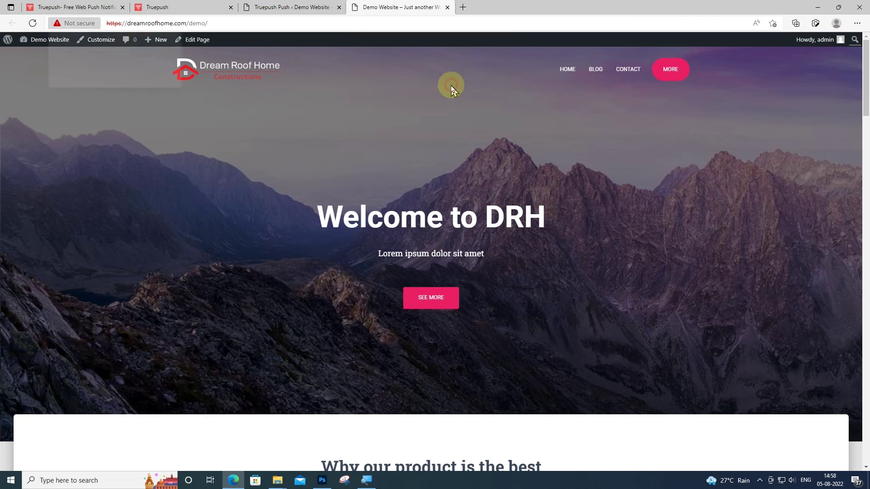
left_click(85, 76)
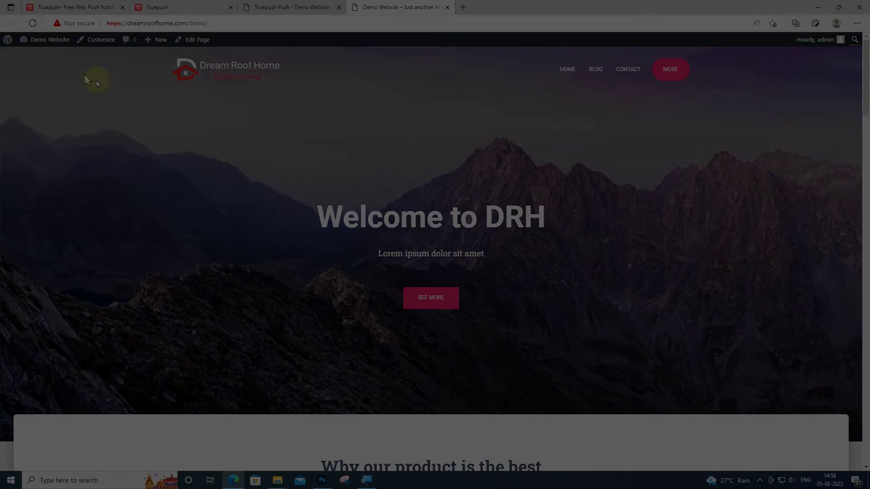